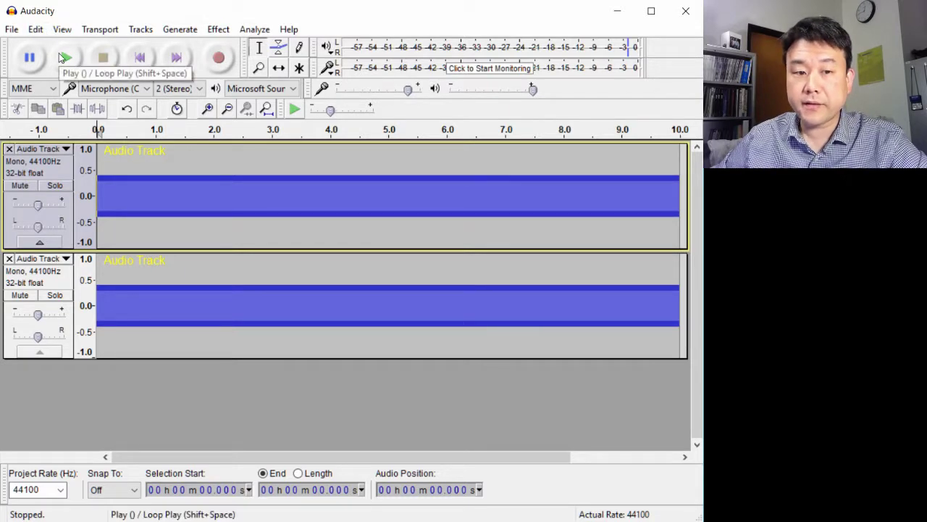
# Solo the first sine track and play it alone, then stop.
pyautogui.click(60, 186)
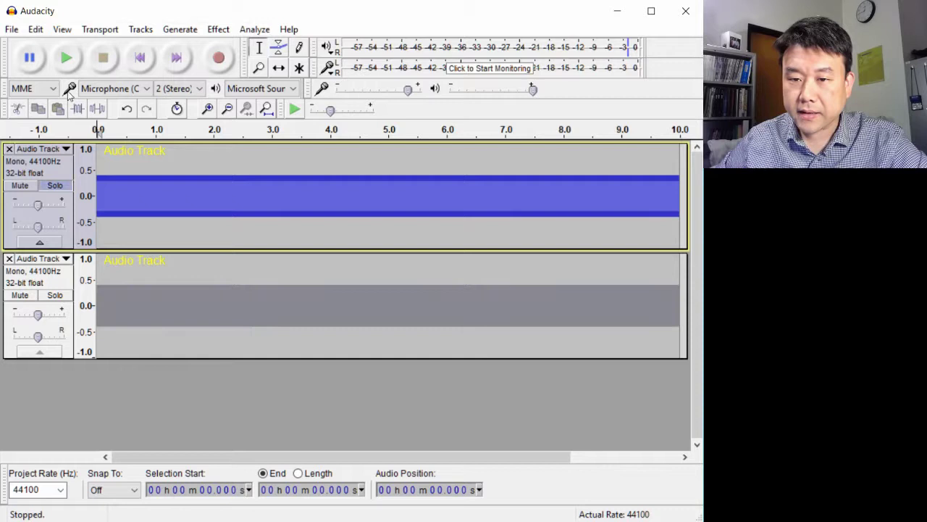
pyautogui.click(67, 58)
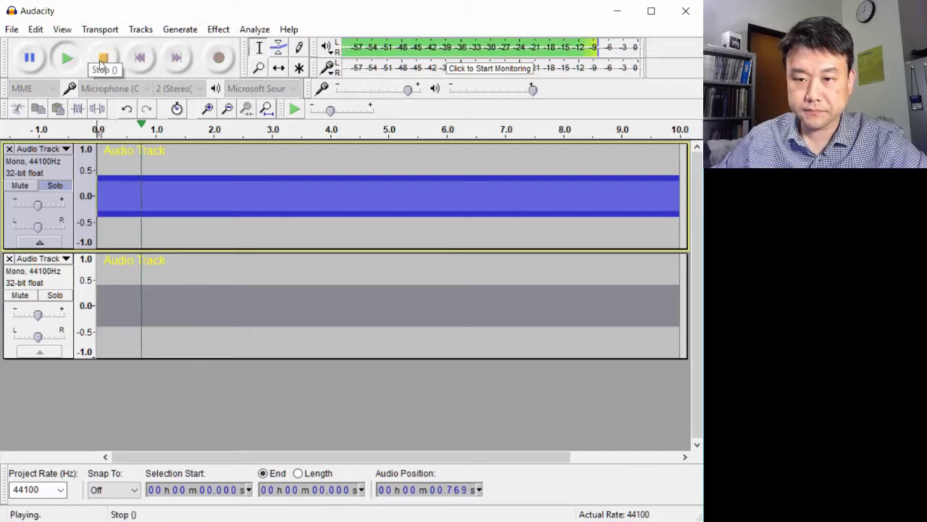
pyautogui.click(102, 58)
# Solo the second track, unsolo the first, and play the second track alone.
pyautogui.click(58, 295)
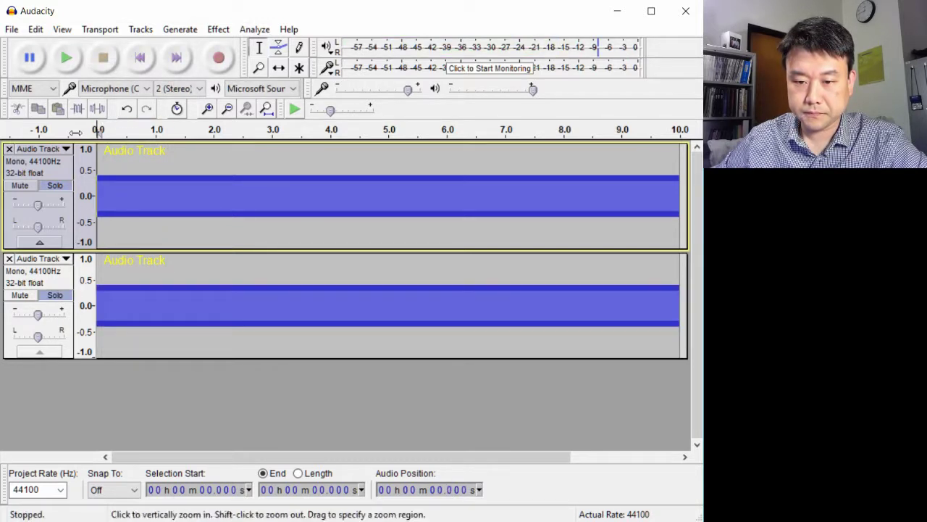
pyautogui.click(60, 186)
pyautogui.click(67, 57)
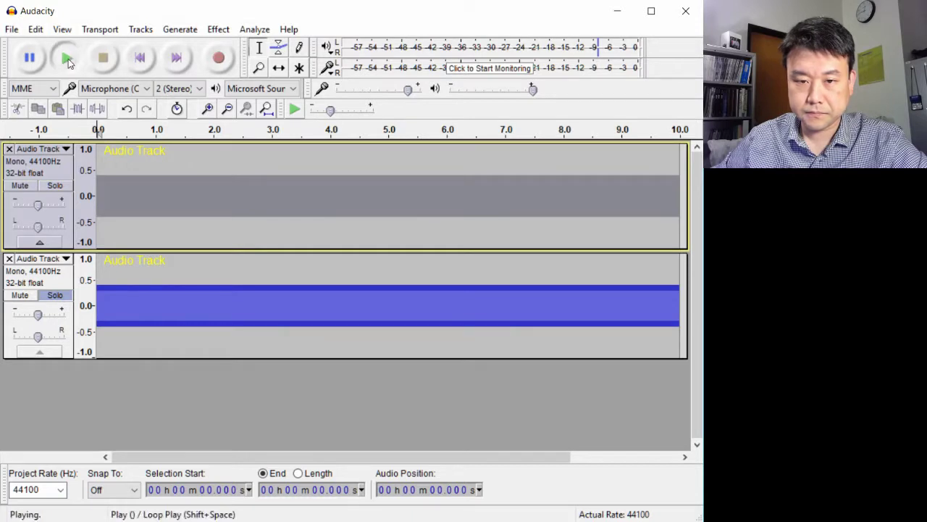
pyautogui.click(104, 59)
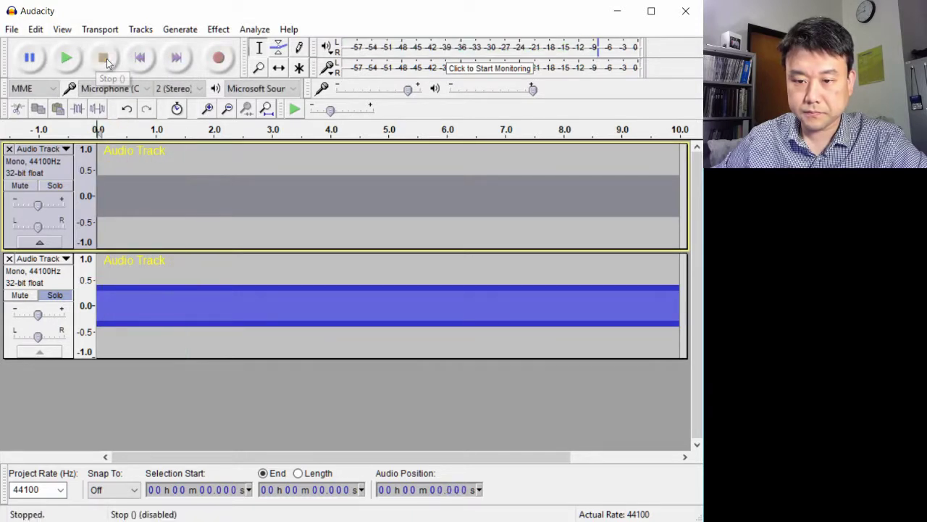
# Take track 2 off solo and play both sines together, then stop.
pyautogui.click(61, 295)
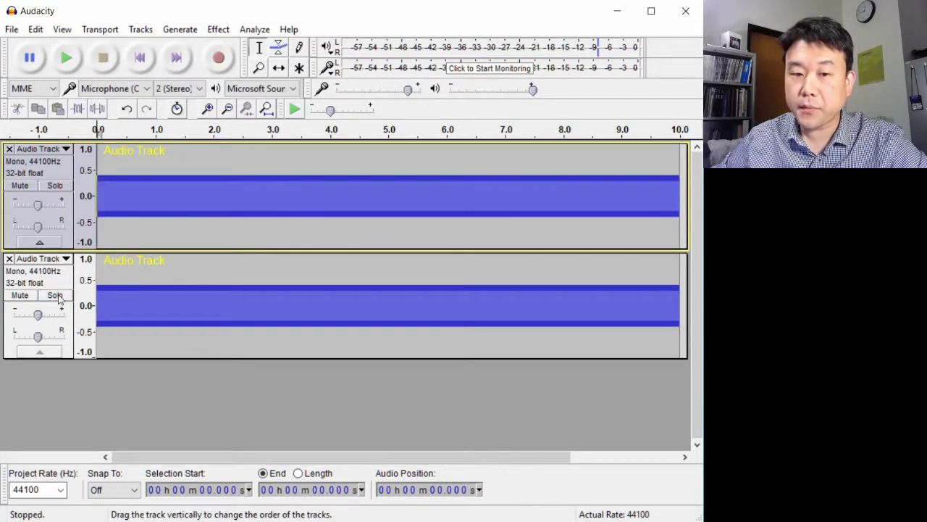
pyautogui.click(73, 61)
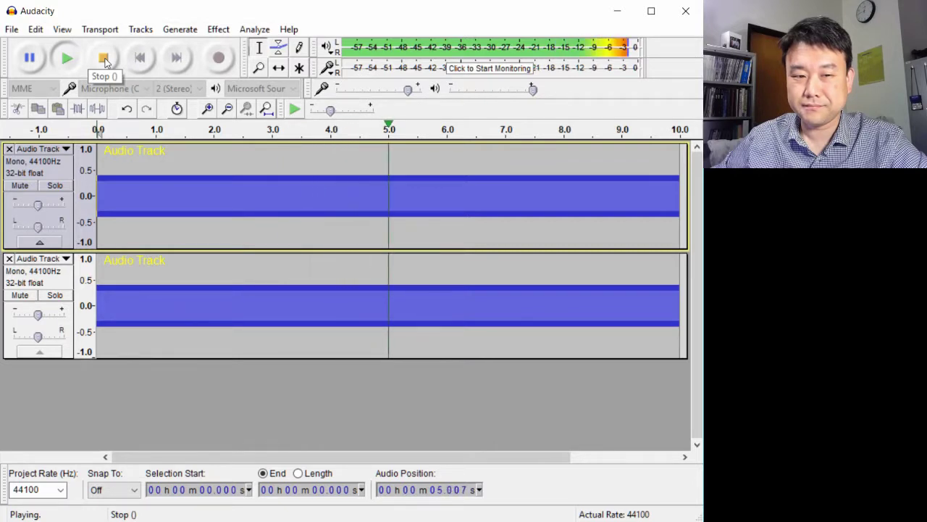
pyautogui.click(104, 59)
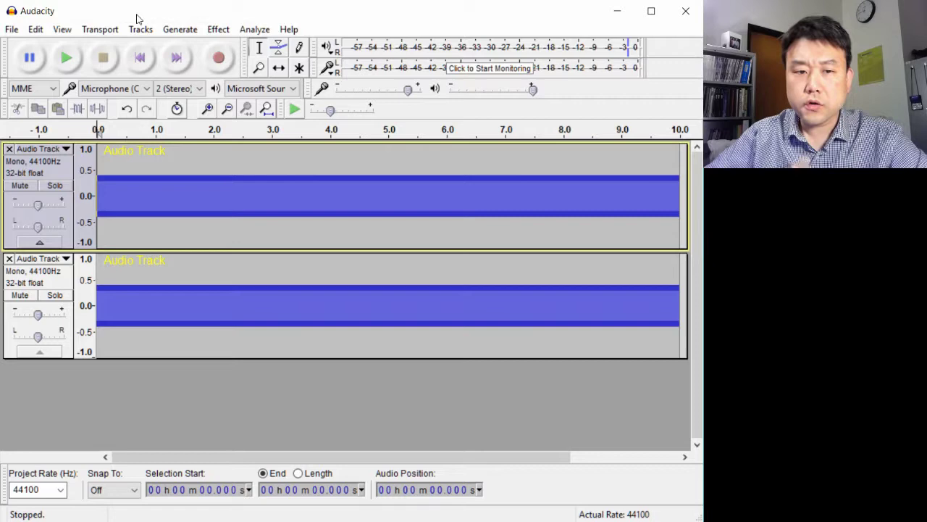
# Zoom in to individual sine cycles, set the play position near 0.503 s, then zoom out.
pyautogui.hotkey('ctrl', '1')
pyautogui.hotkey('ctrl', '1')
pyautogui.hotkey('ctrl', '1')
pyautogui.hotkey('ctrl', '1')
pyautogui.hotkey('ctrl', '1')
pyautogui.hotkey('ctrl', '1')
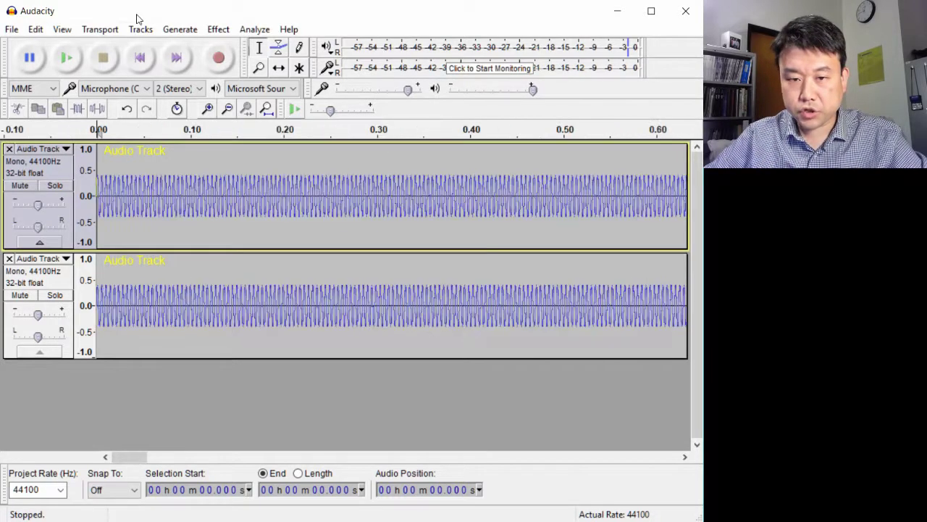
pyautogui.hotkey('ctrl', '1')
pyautogui.hotkey('ctrl', '1')
pyautogui.hotkey('ctrl', '1')
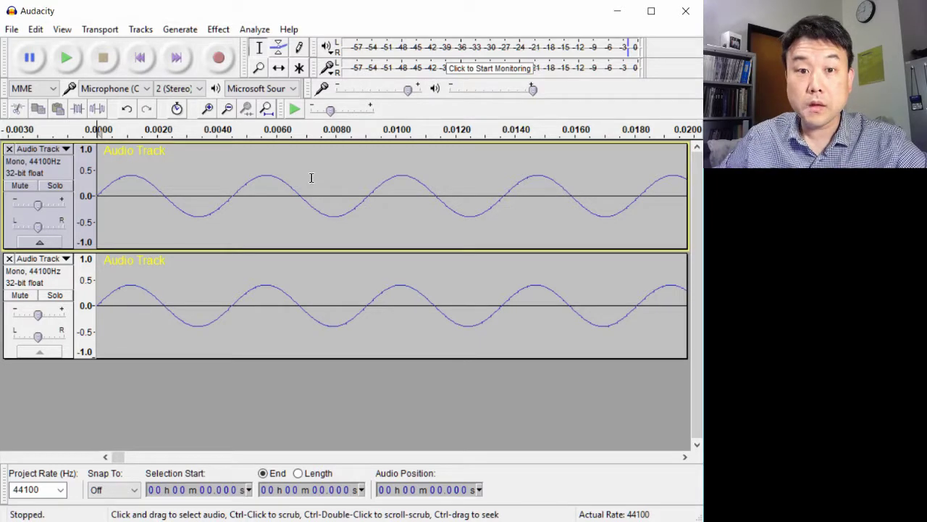
pyautogui.scroll(-5, 312, 178)
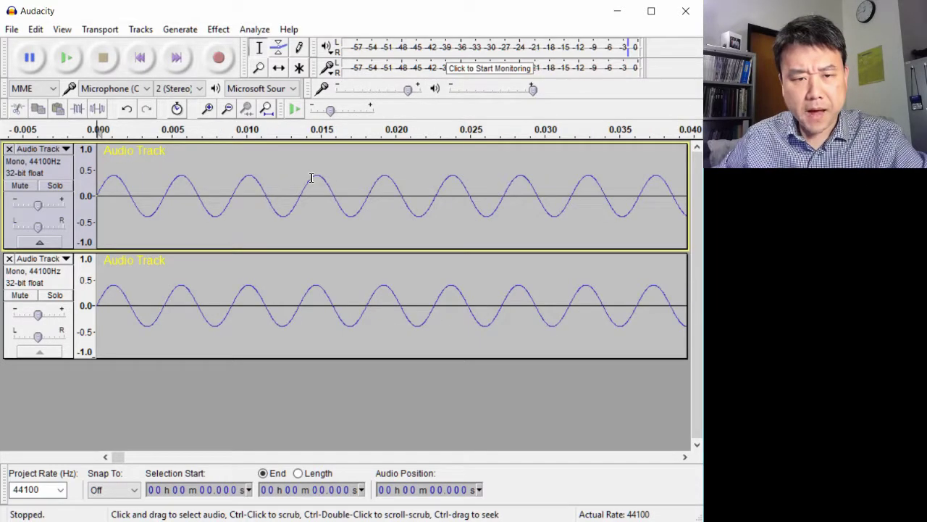
pyautogui.scroll(-1, 312, 178)
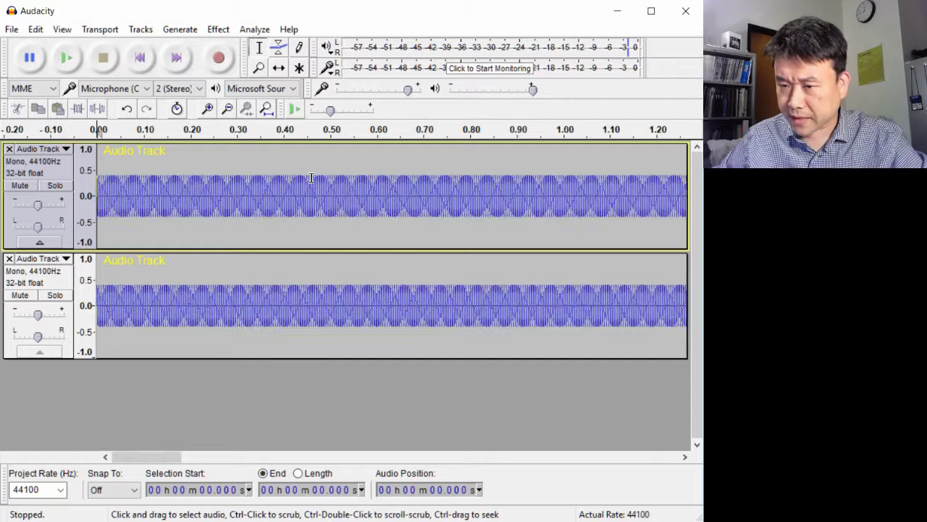
pyautogui.click(331, 161)
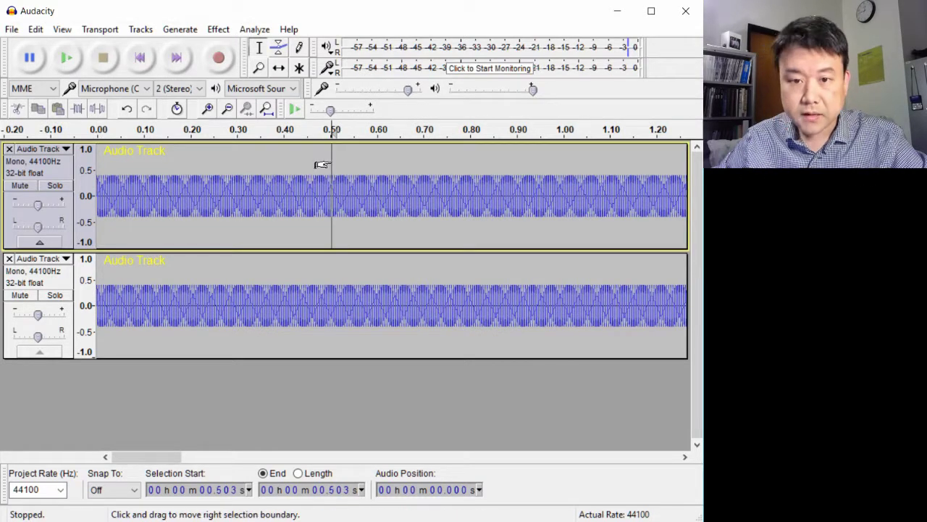
pyautogui.scroll(4, 322, 165)
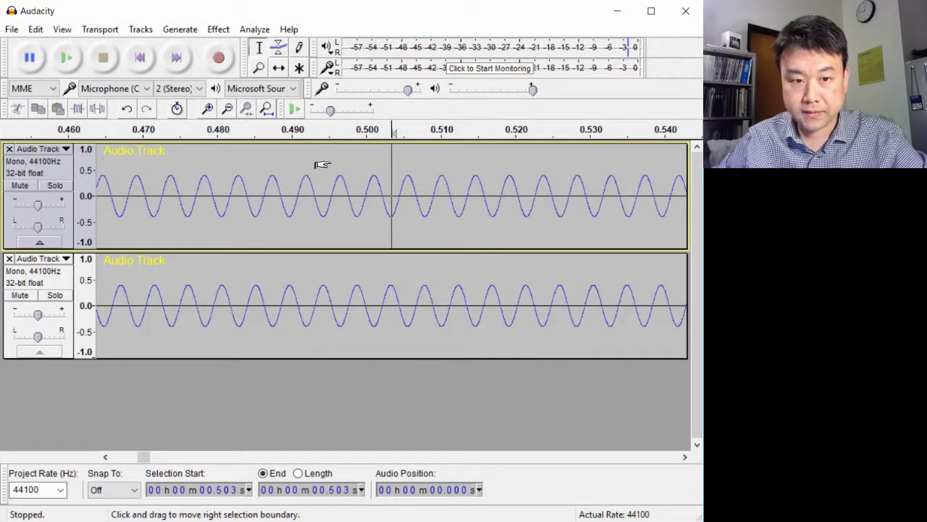
pyautogui.scroll(2, 403, 202)
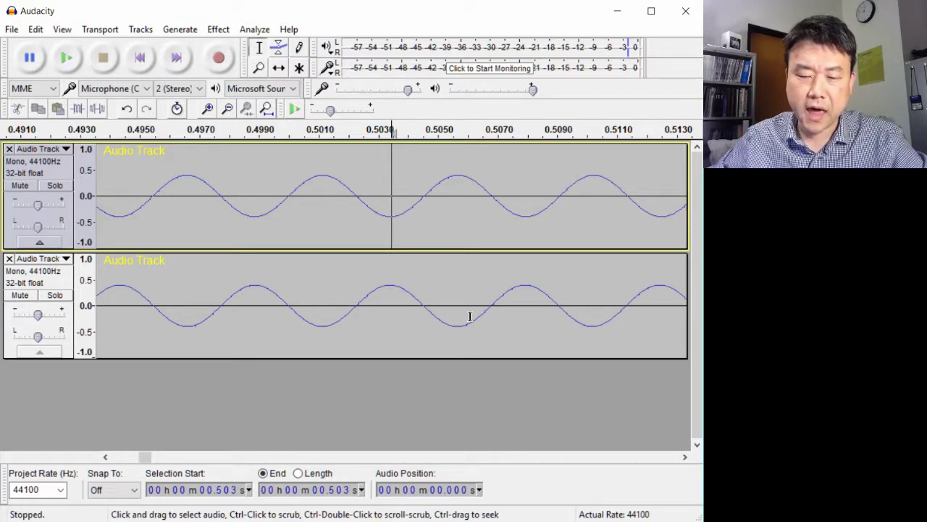
pyautogui.hotkey('ctrl', '3')
pyautogui.hotkey('ctrl', '3')
pyautogui.hotkey('ctrl', '3')
pyautogui.hotkey('ctrl', '3')
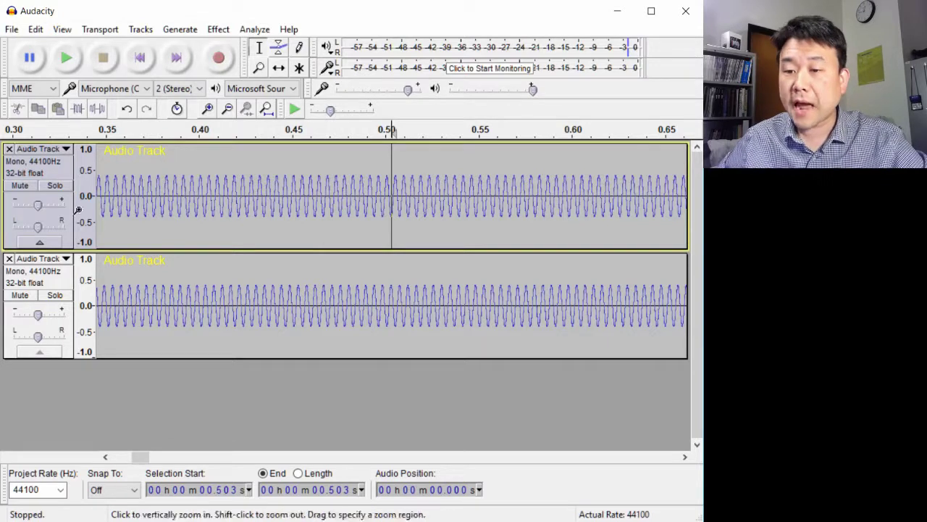
# Select about 0.365–0.530 s in the upper track and 0.367–0.503 s in the lower track, then clear the selection.
pyautogui.moveTo(134, 196); pyautogui.dragTo(435, 208)
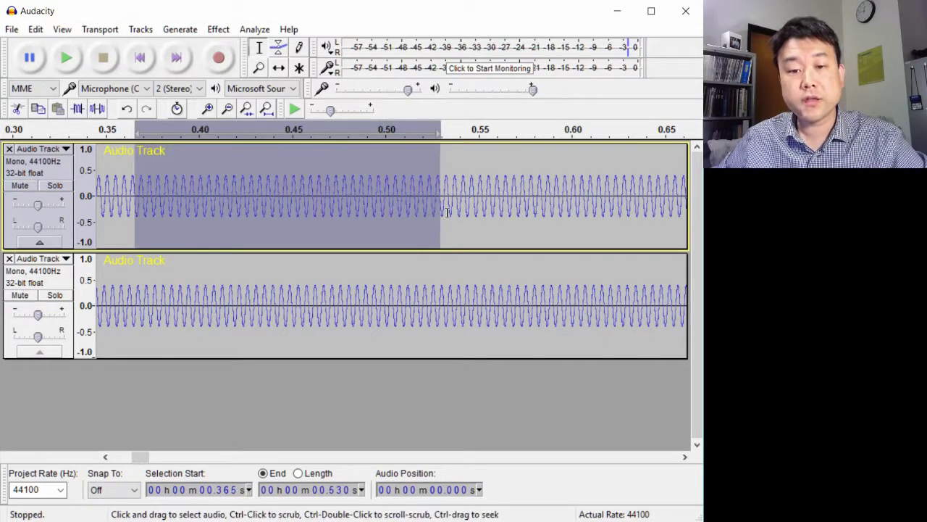
pyautogui.click(134, 305)
pyautogui.moveTo(135, 305); pyautogui.dragTo(381, 305)
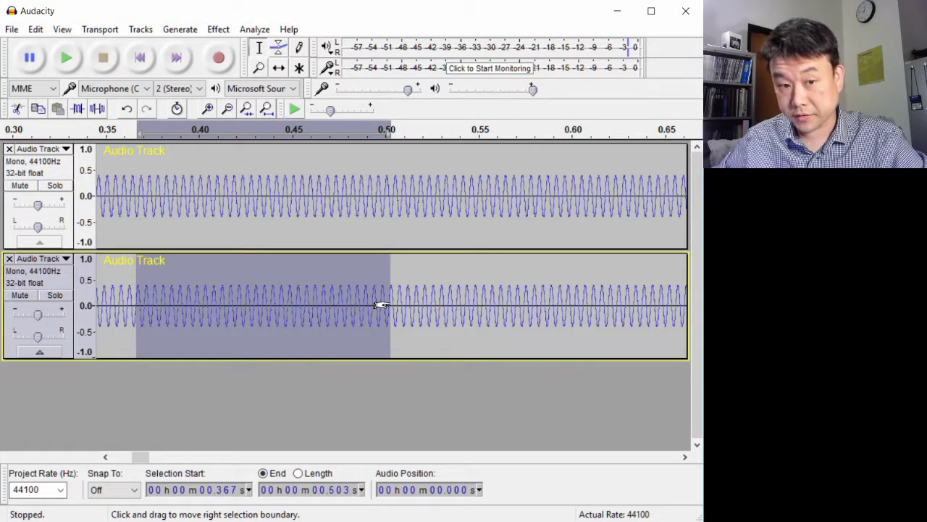
pyautogui.click(127, 186)
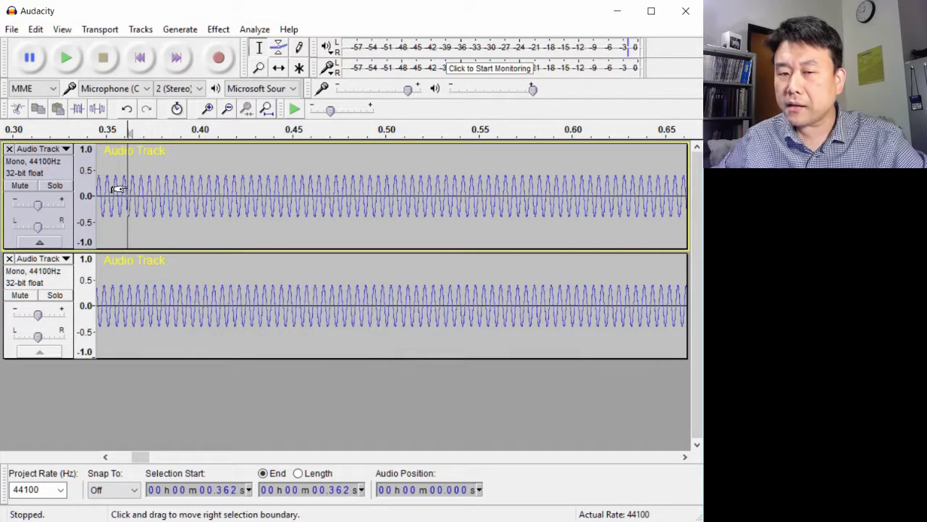
# Solo the upper sine track and play it alone, then stop.
pyautogui.click(59, 187)
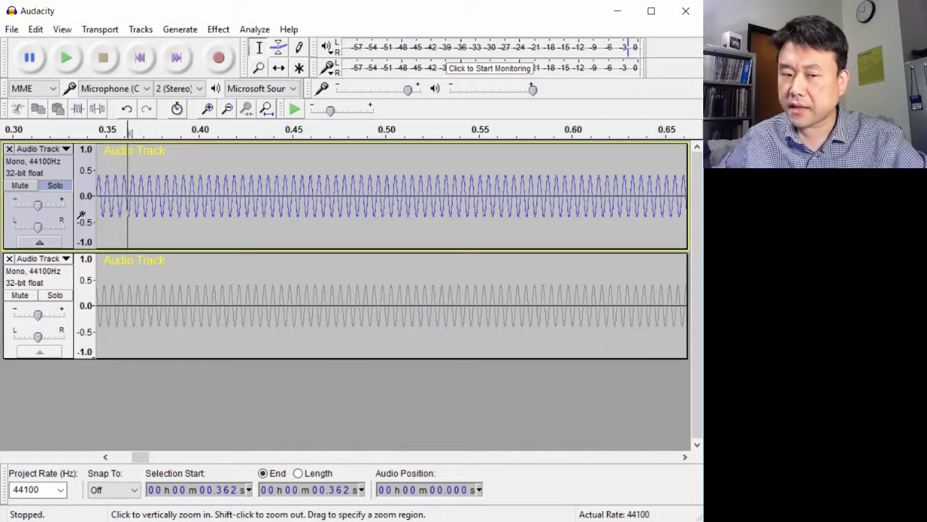
pyautogui.click(71, 59)
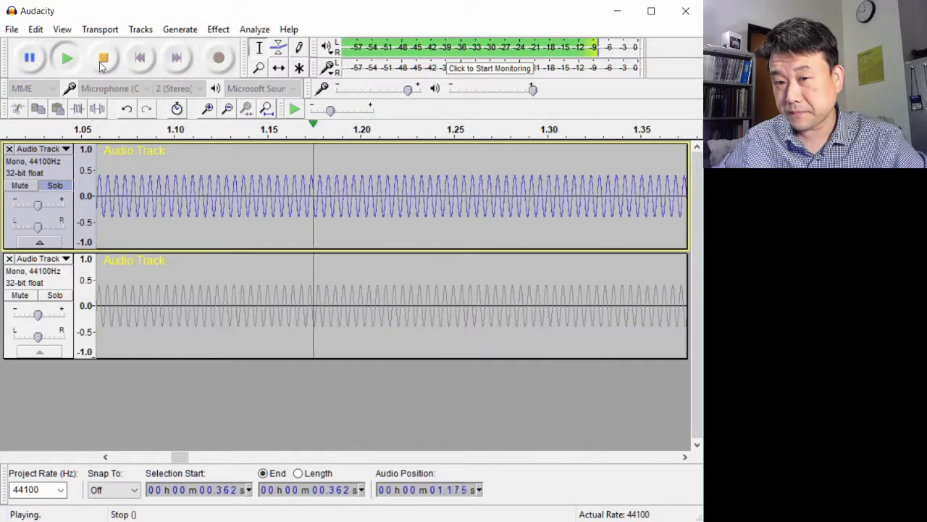
pyautogui.click(102, 63)
# Solo the lower track, unsolo the upper, and play the lower track from 1.077 s.
pyautogui.click(55, 295)
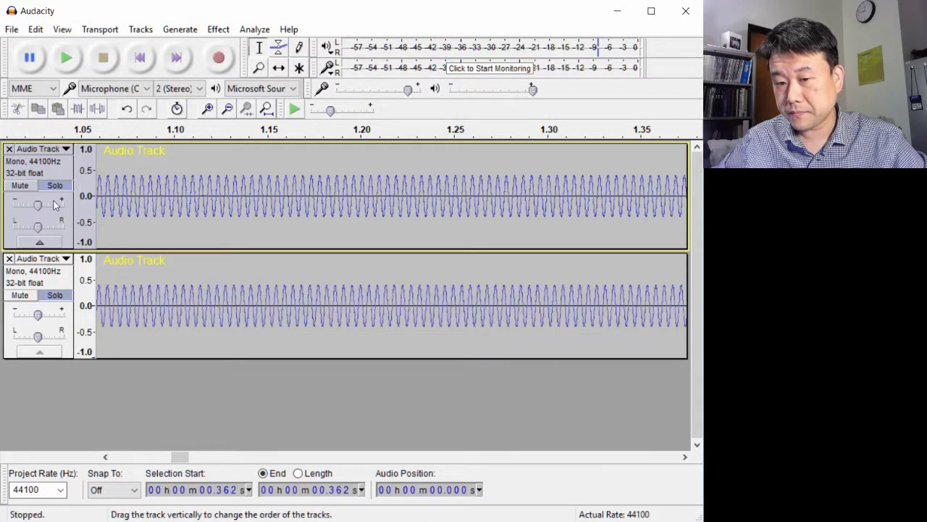
pyautogui.click(54, 185)
pyautogui.click(132, 293)
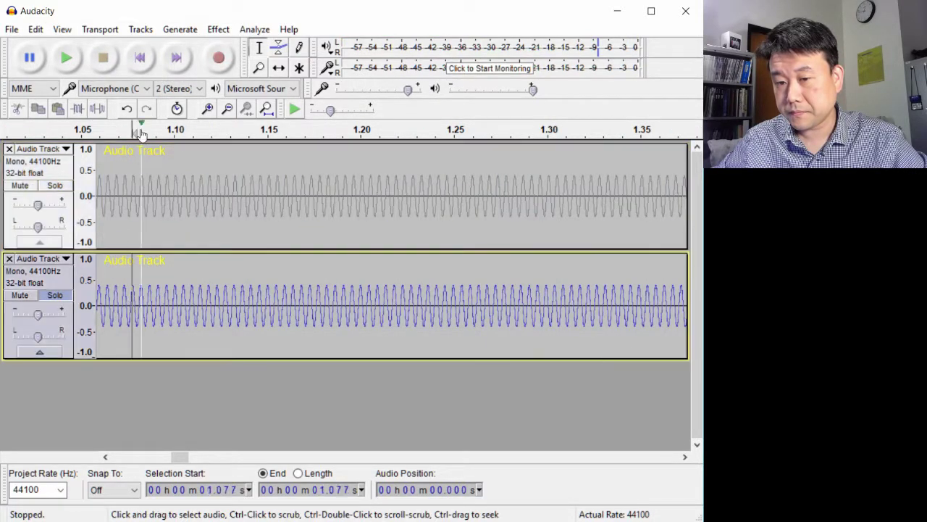
pyautogui.click(80, 62)
pyautogui.click(102, 70)
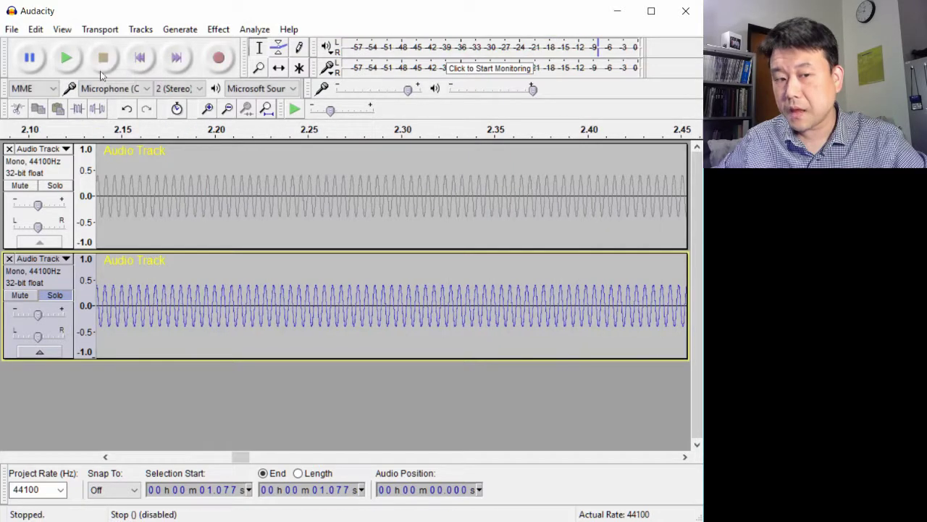
# Unsolo track 2, fit the view, play both tracks from 0 s, then zoom in and select all.
pyautogui.click(58, 294)
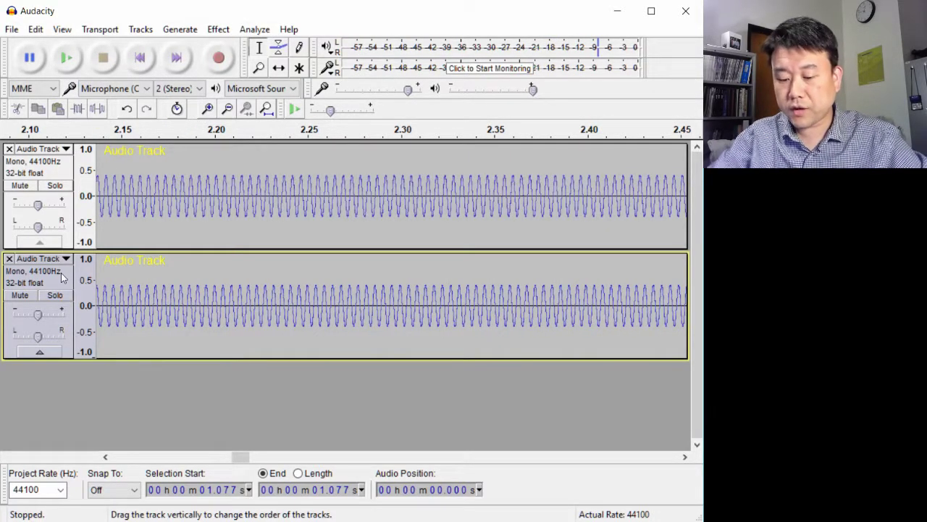
pyautogui.hotkey('ctrl', 'f')
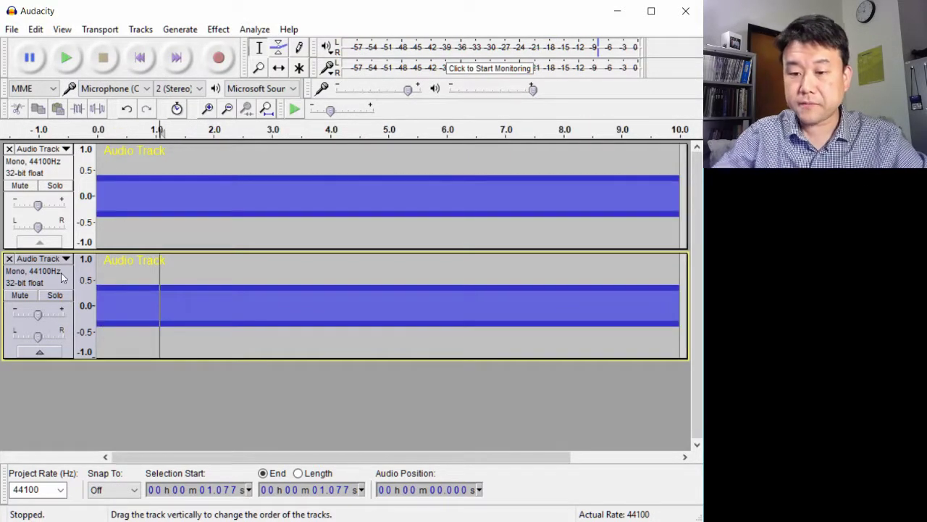
pyautogui.click(107, 191)
pyautogui.click(96, 194)
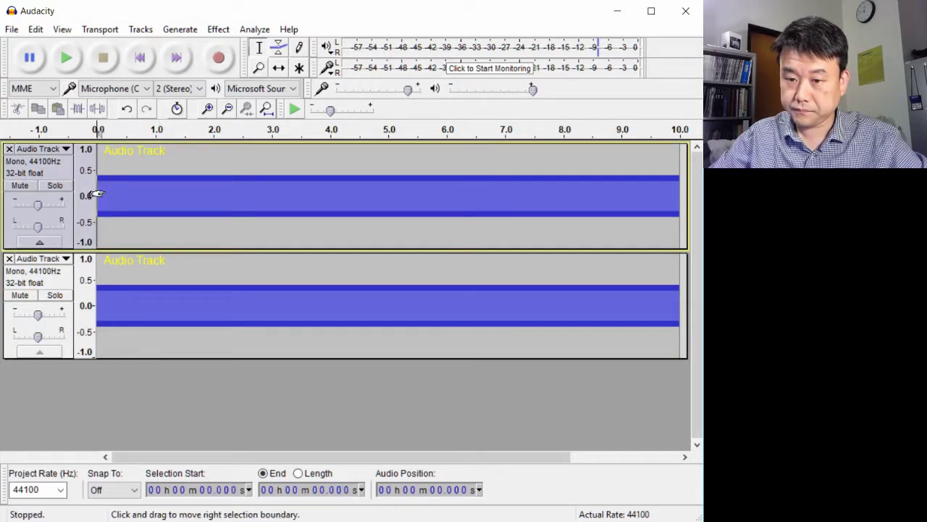
pyautogui.click(81, 62)
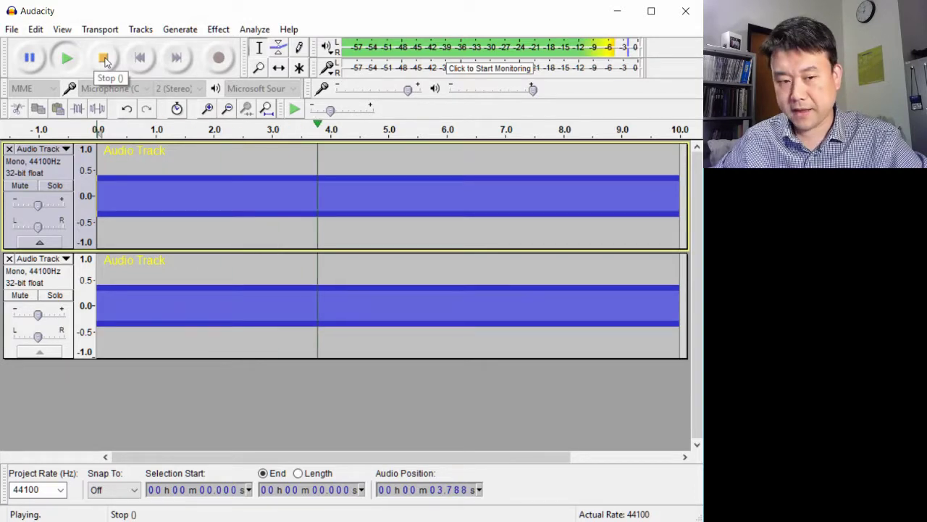
pyautogui.click(105, 60)
pyautogui.hotkey('ctrl', '1')
pyautogui.hotkey('ctrl', '1')
pyautogui.hotkey('ctrl', '1')
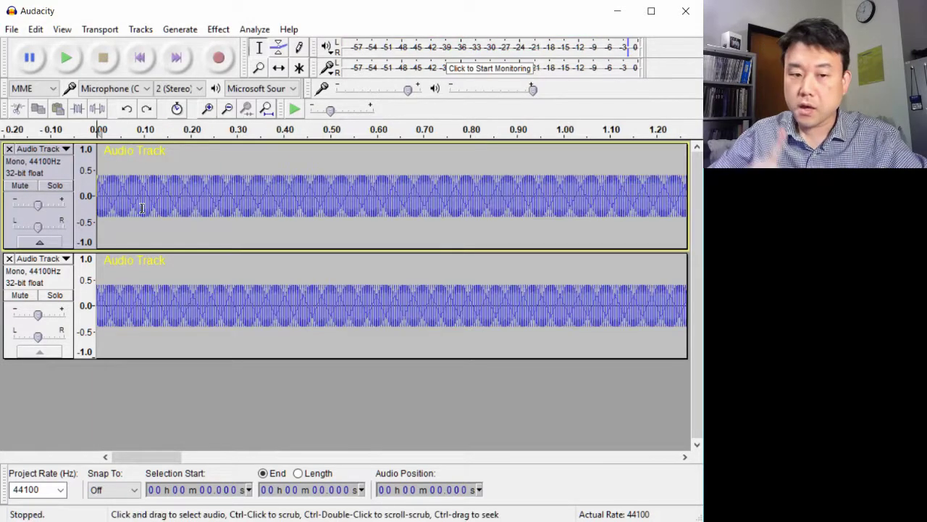
pyautogui.hotkey('ctrl', 'a')
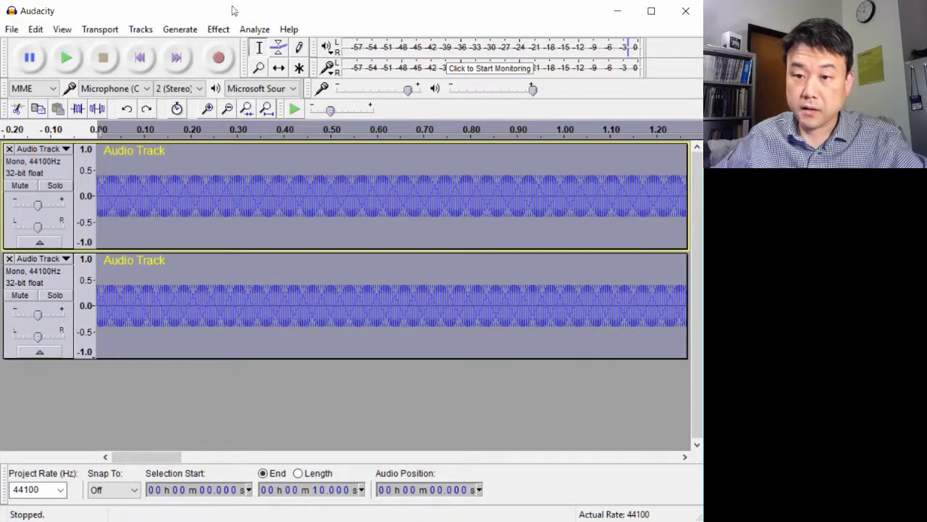
# Mix and Render both sine tracks to a new Mix track, with the cursor at its start.
pyautogui.click(141, 29)
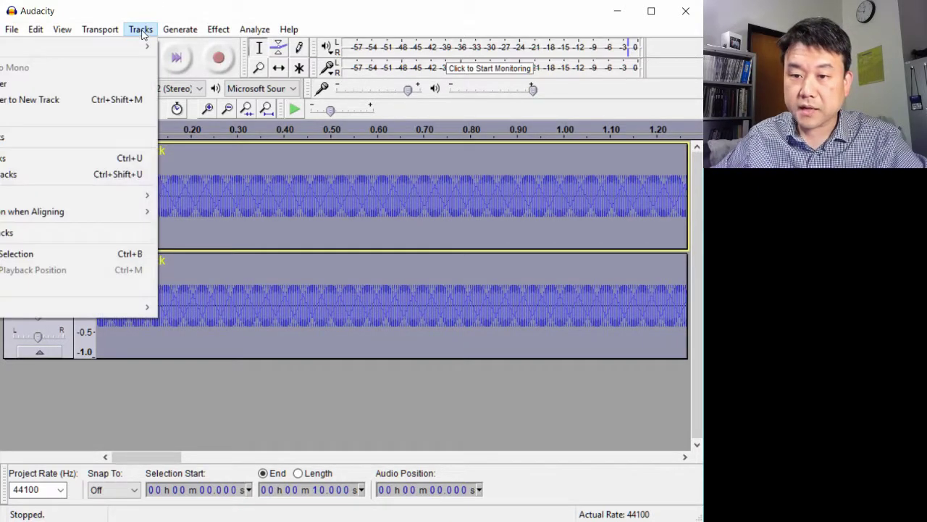
pyautogui.click(105, 102)
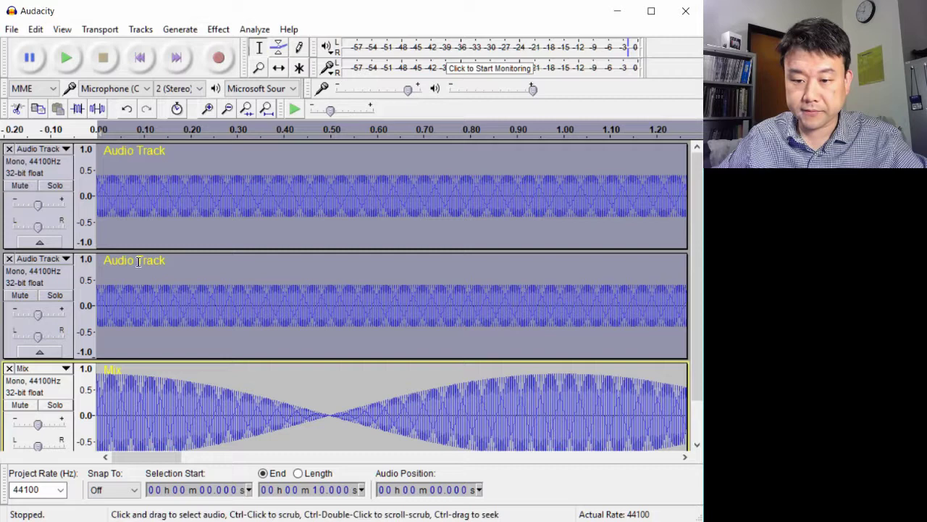
pyautogui.scroll(-1, 105, 385)
pyautogui.click(102, 384)
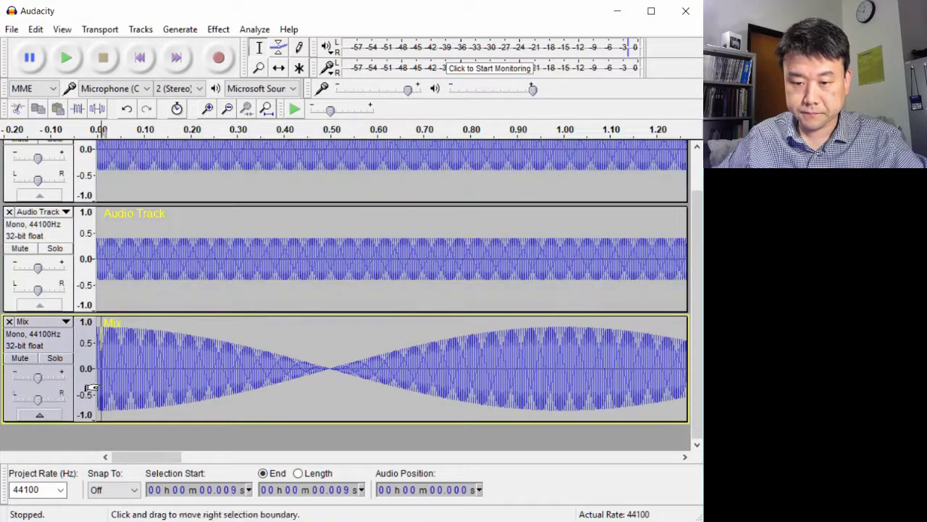
pyautogui.press('Home')
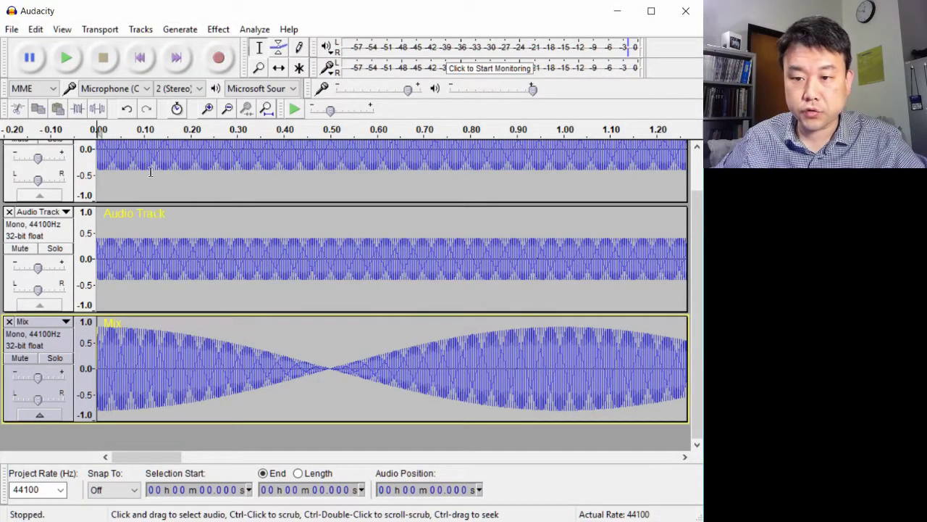
# Compare the second track with the Mix and return the Mix edit point to the start.
pyautogui.scroll(1, 151, 173)
pyautogui.click(157, 291)
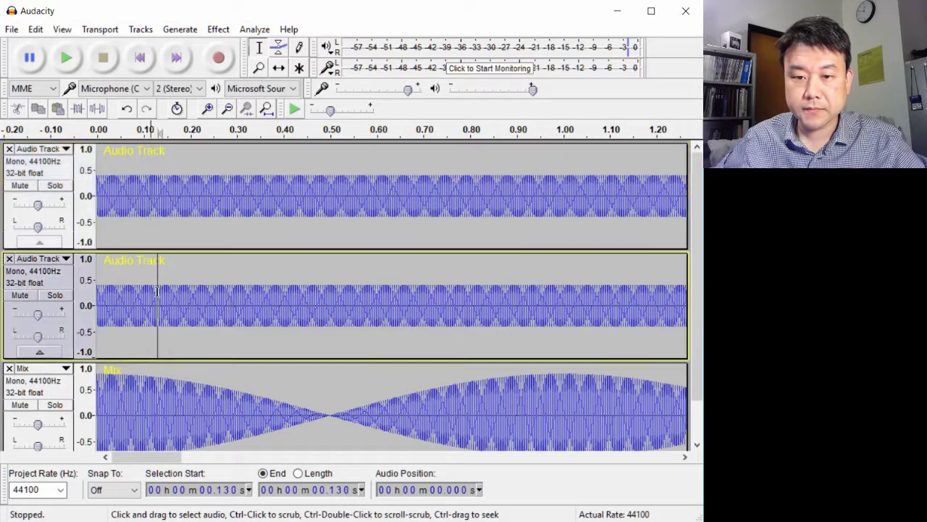
pyautogui.click(160, 396)
pyautogui.scroll(-1, 153, 396)
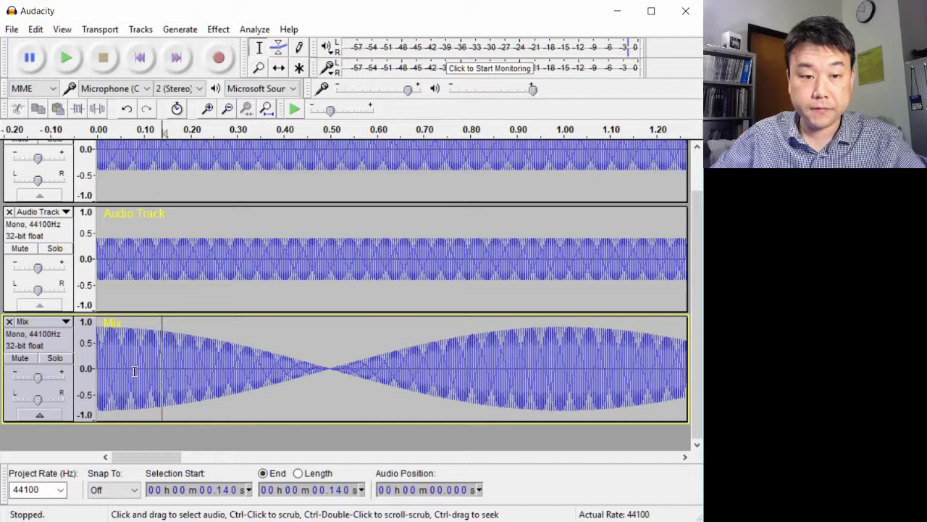
pyautogui.click(134, 371)
pyautogui.press('Home')
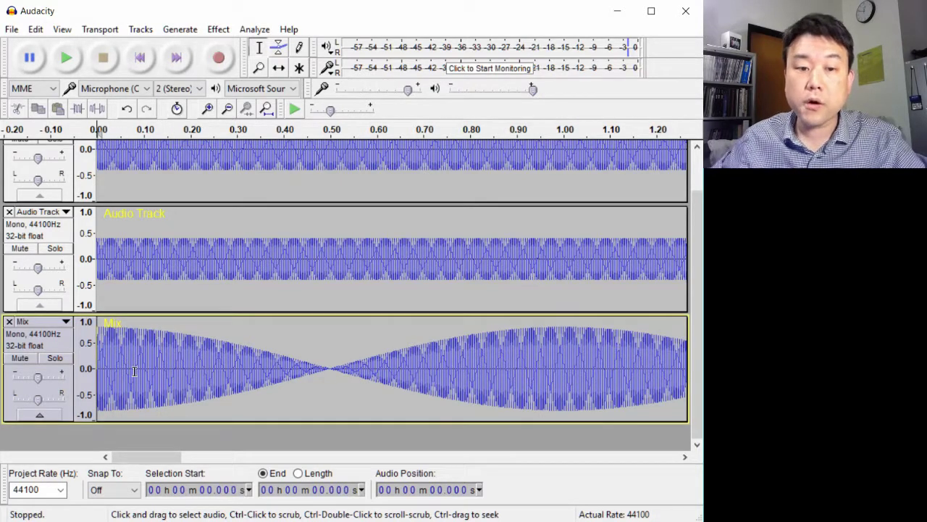
# Zoom in around 0.494 s in the Mix, select the near-silent stretch, then fit all ten seconds.
pyautogui.click(327, 368)
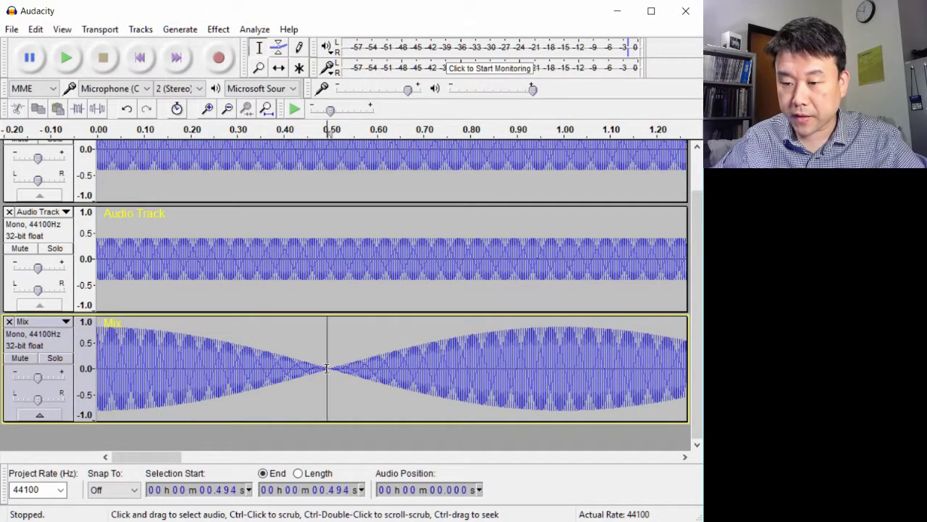
pyautogui.scroll(2, 329, 181)
pyautogui.hotkey('ctrl', '1')
pyautogui.hotkey('ctrl', '1')
pyautogui.hotkey('ctrl', '1')
pyautogui.hotkey('ctrl', '1')
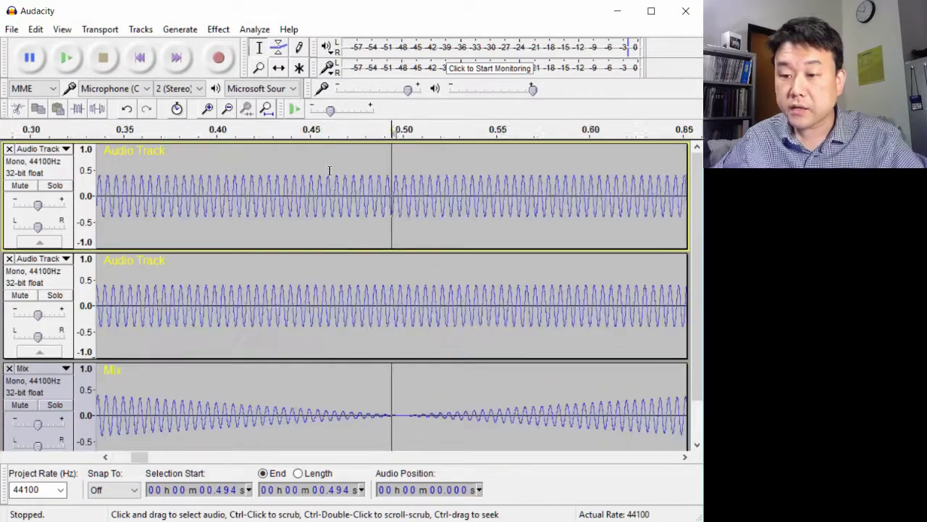
pyautogui.hotkey('ctrl', '1')
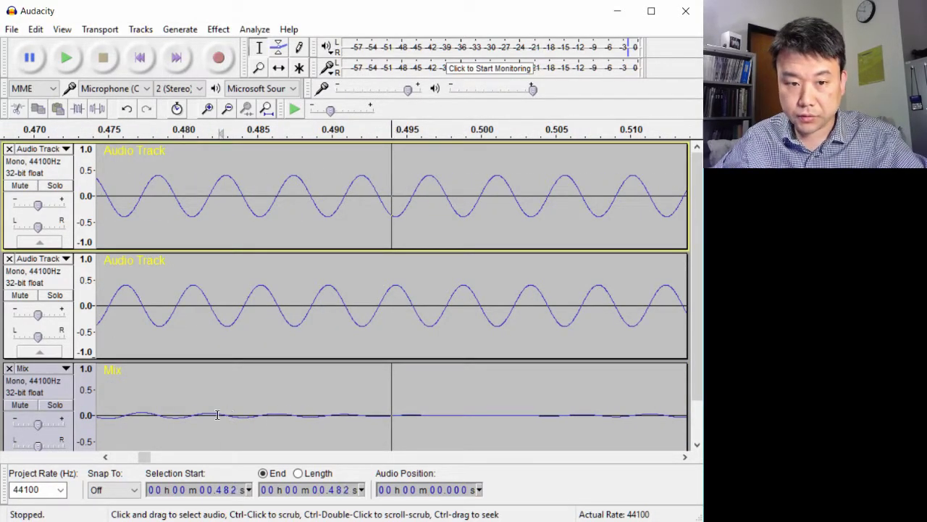
pyautogui.moveTo(219, 417); pyautogui.dragTo(615, 416)
pyautogui.scroll(-1, 478, 395)
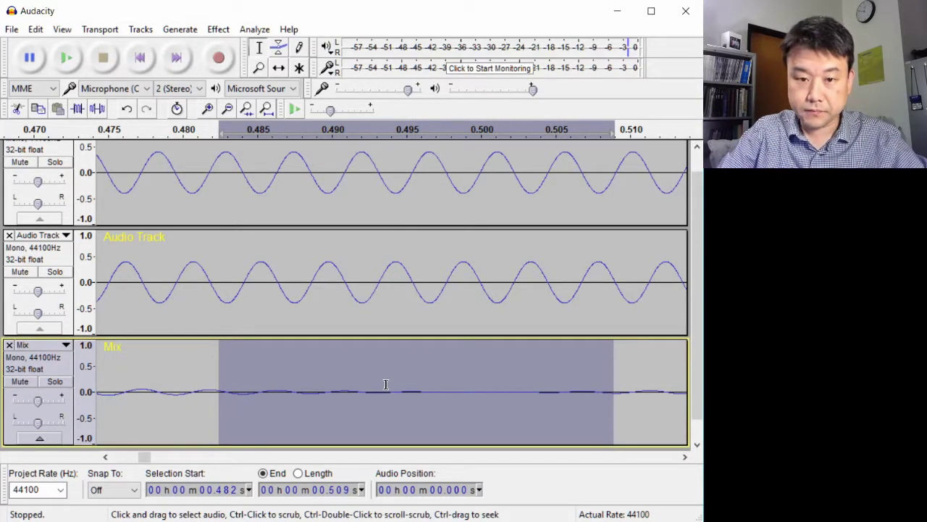
pyautogui.hotkey('ctrl', 'f')
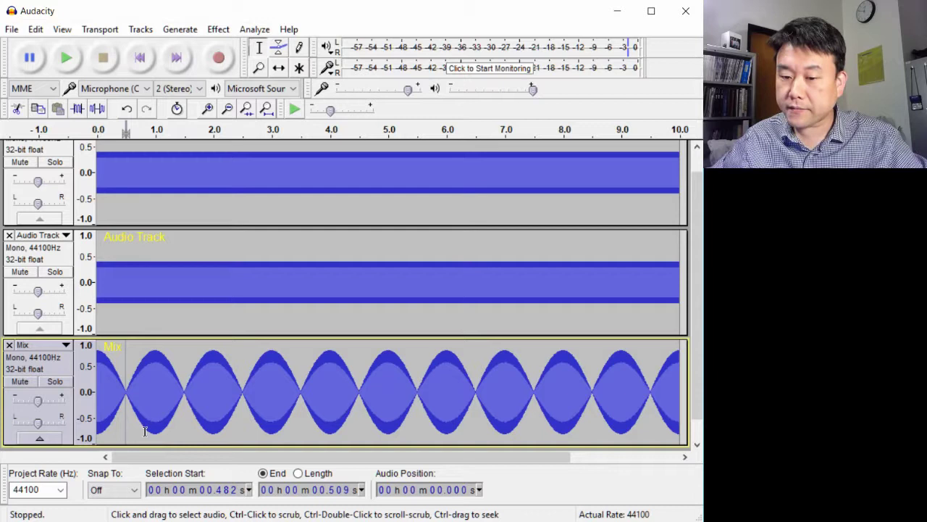
# Select about 0.94–3.73 s of the Mix, clear it, return to the start, and mute the second sine track.
pyautogui.click(153, 401)
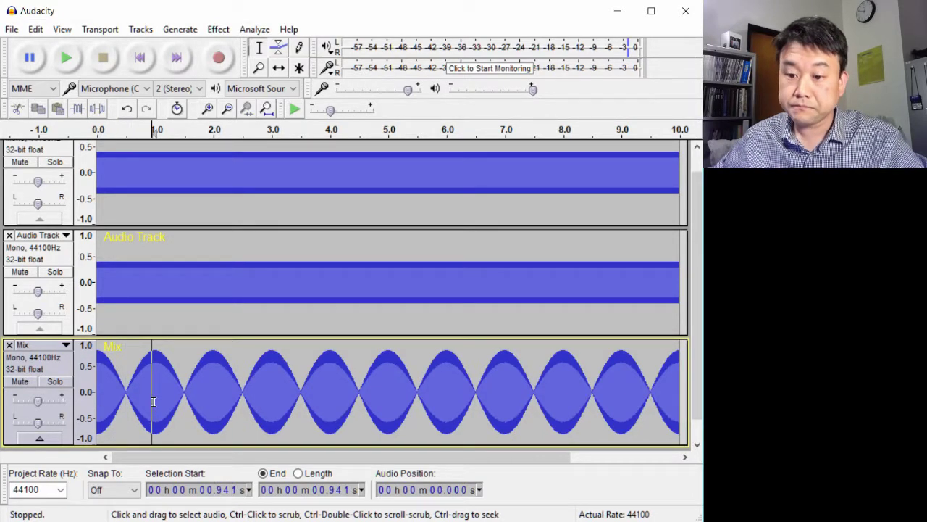
pyautogui.moveTo(152, 400); pyautogui.dragTo(313, 391)
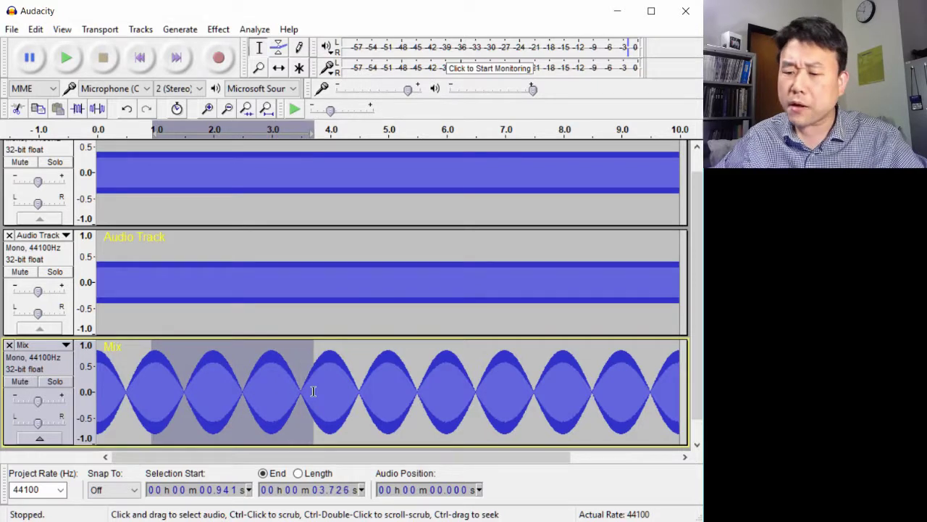
pyautogui.click(107, 392)
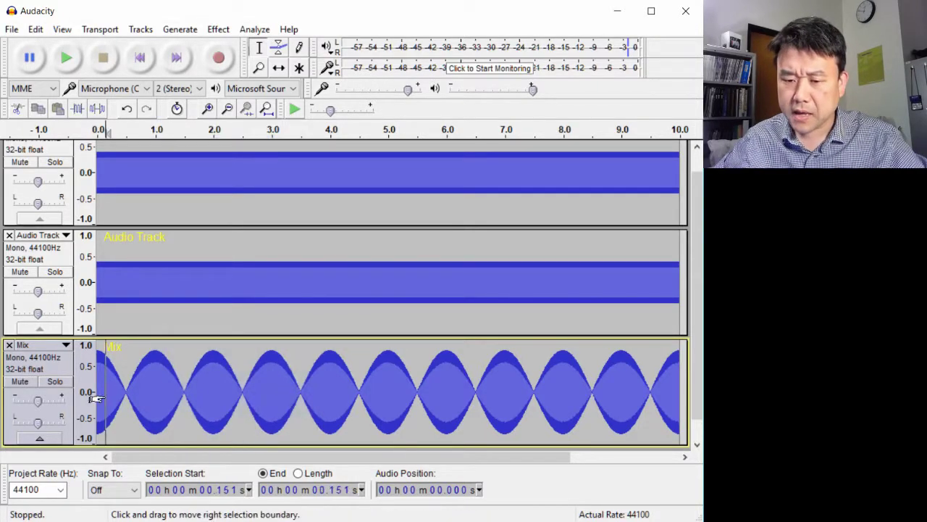
pyautogui.press('Home')
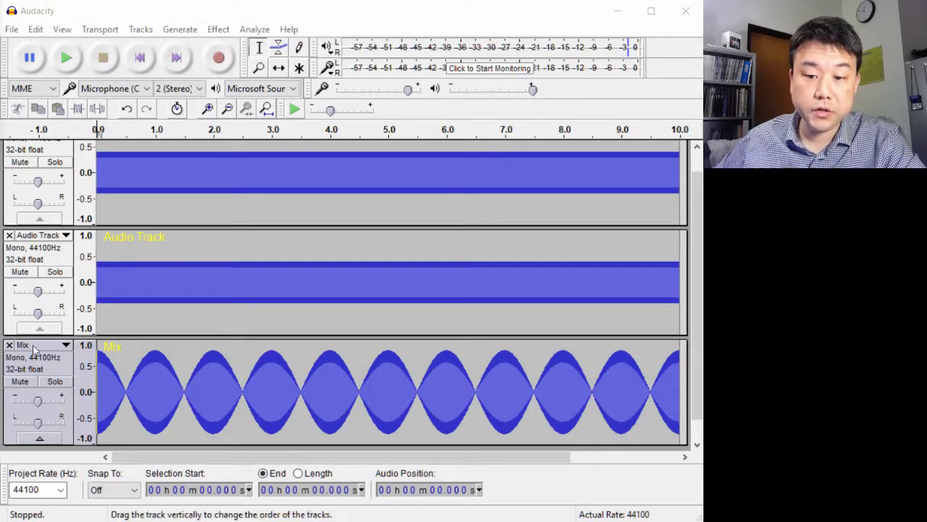
pyautogui.click(19, 273)
# Mute the first sine track and play the Mix track alone, then stop.
pyautogui.click(14, 163)
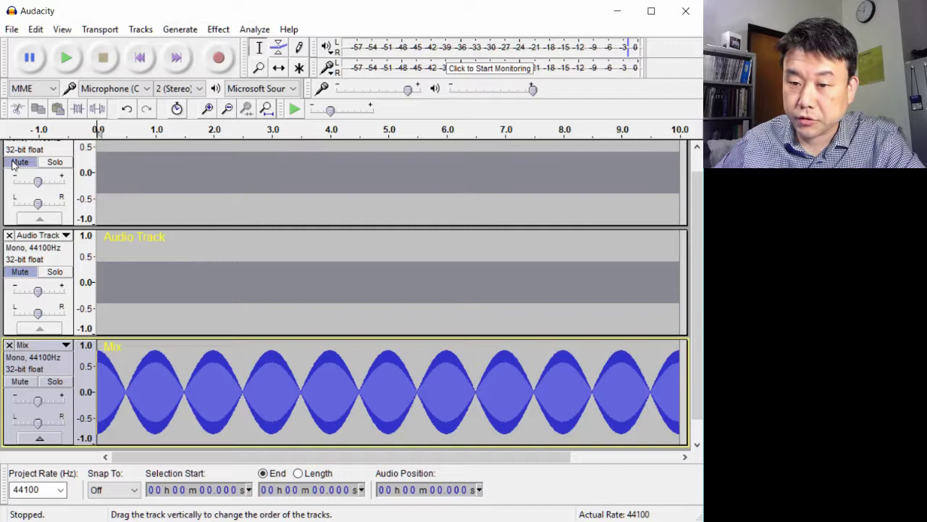
pyautogui.click(69, 58)
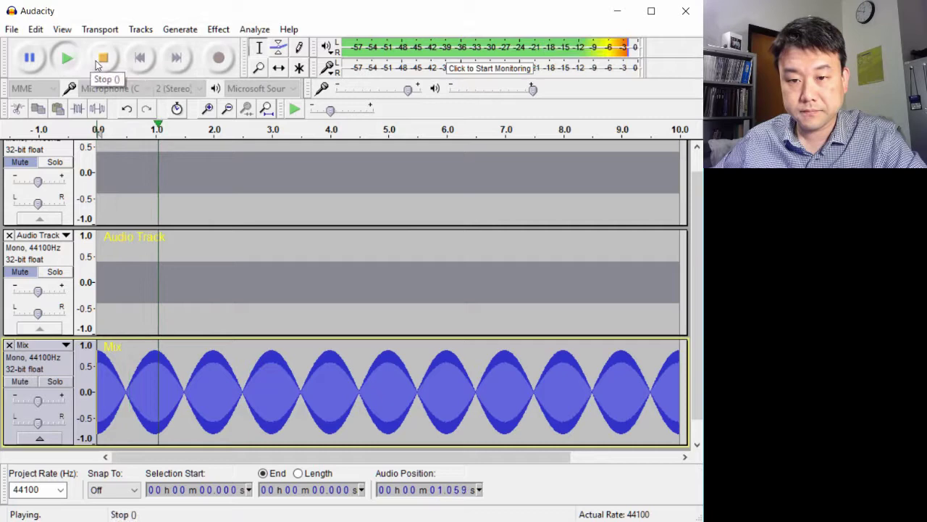
pyautogui.click(104, 58)
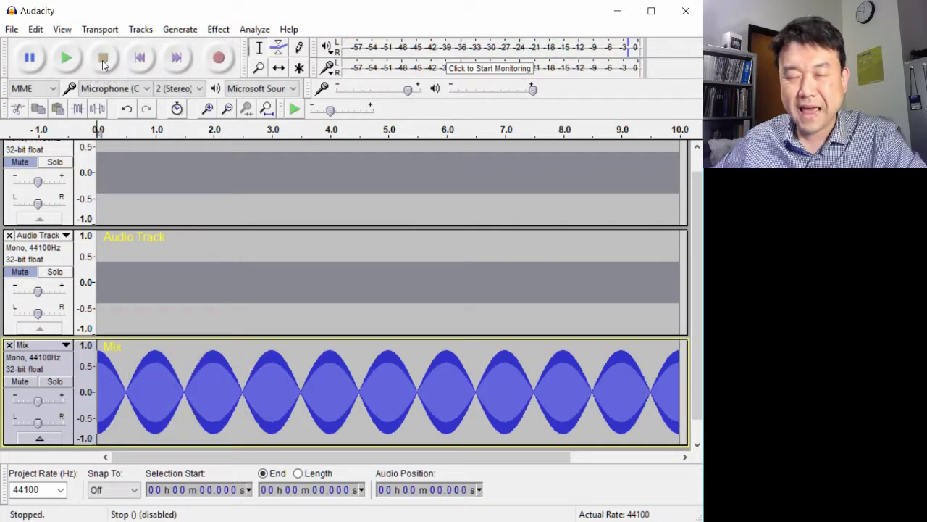